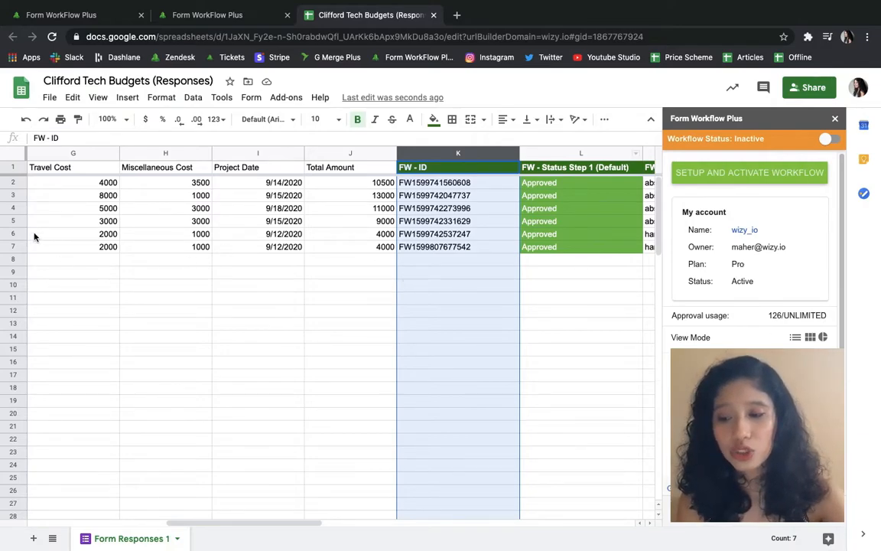
# Step: Select row 5 and its request ID in K5, then launch the Form Workflow Plus web app
pyautogui.click(7, 220)
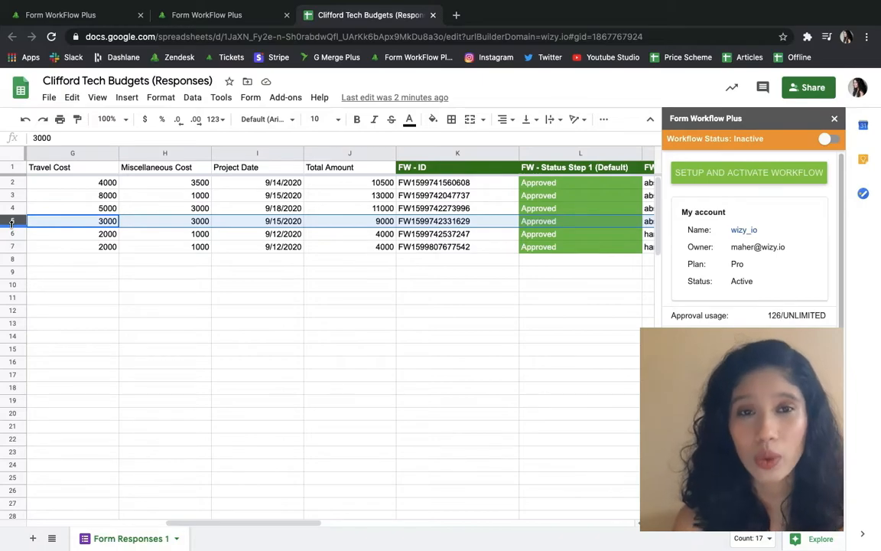
pyautogui.click(414, 221)
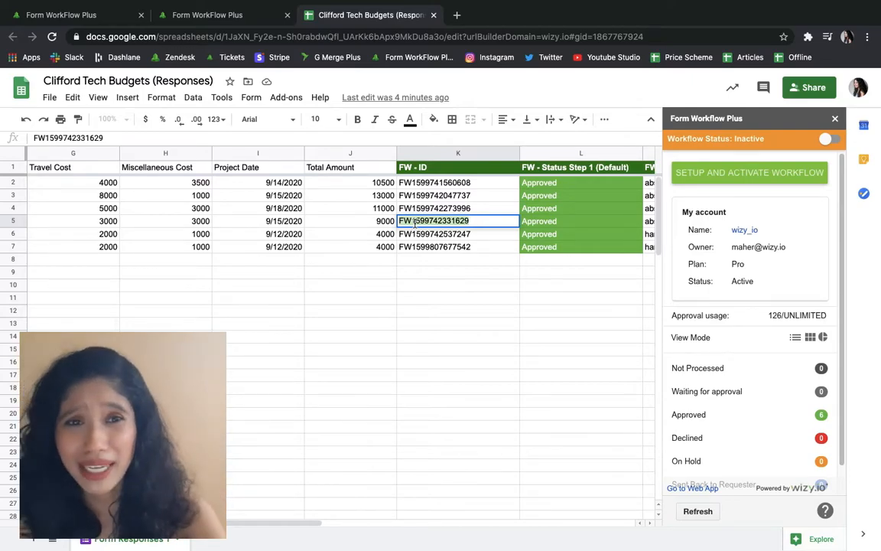
pyautogui.click(677, 491)
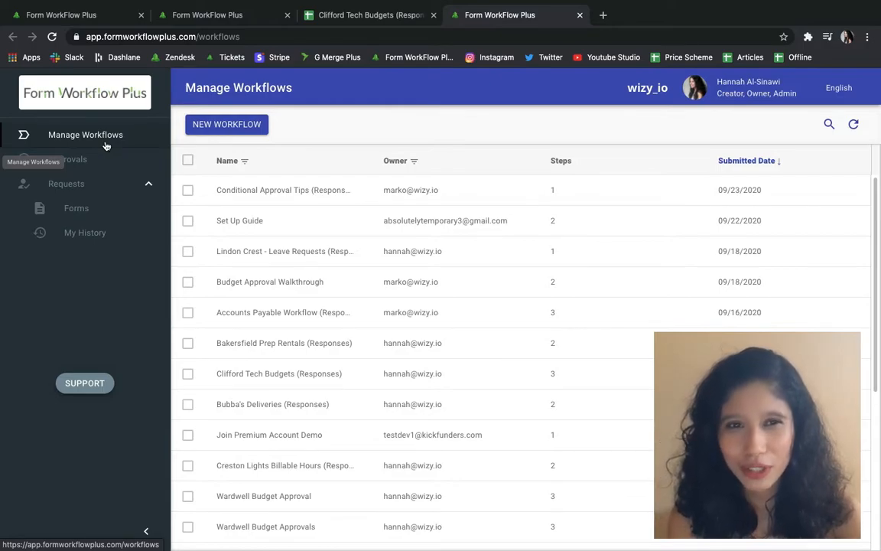
# Step: Filter workflows by 'clifford' and open the Clifford Tech Budgets (Responses) workflow
pyautogui.click(827, 125)
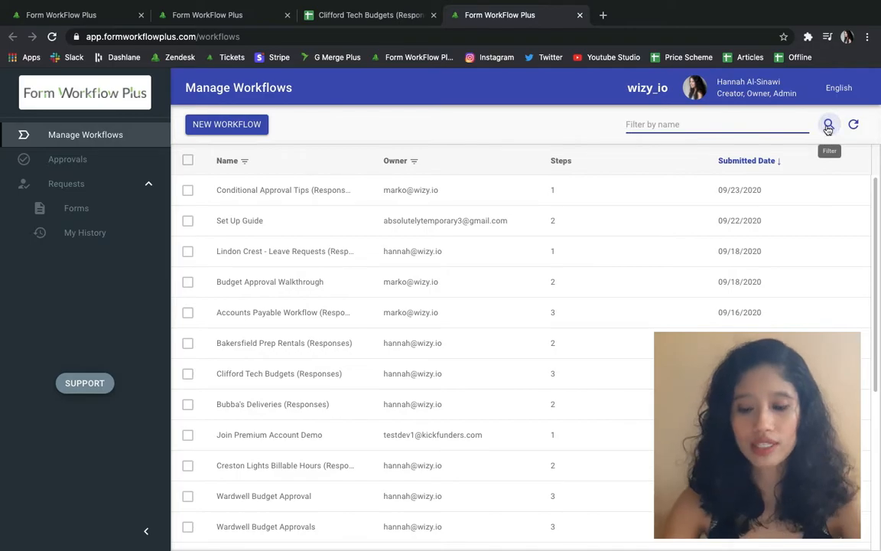
pyautogui.write('clifford')
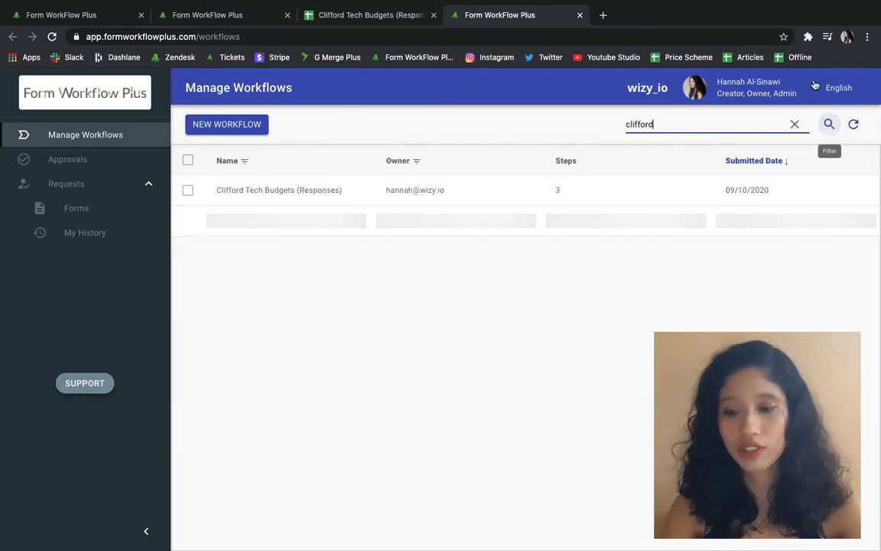
pyautogui.click(289, 189)
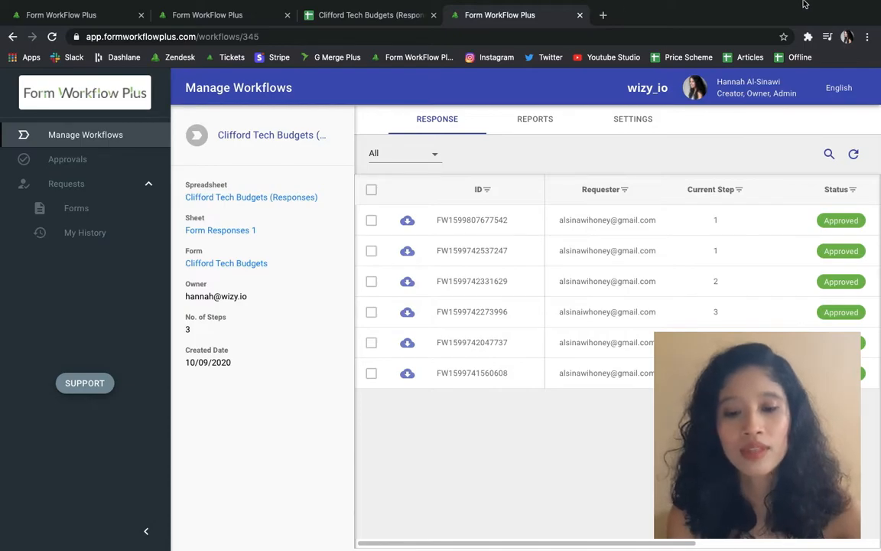
pyautogui.click(829, 155)
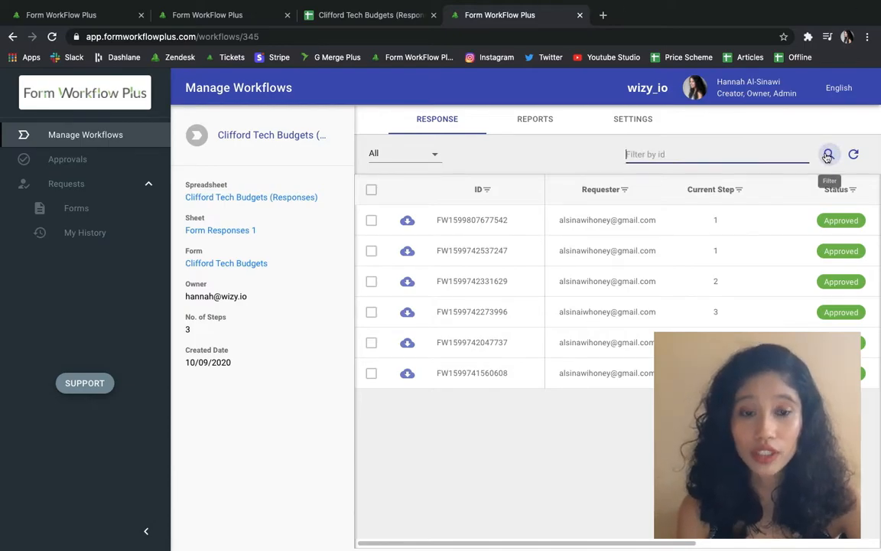
pyautogui.press('super+v')
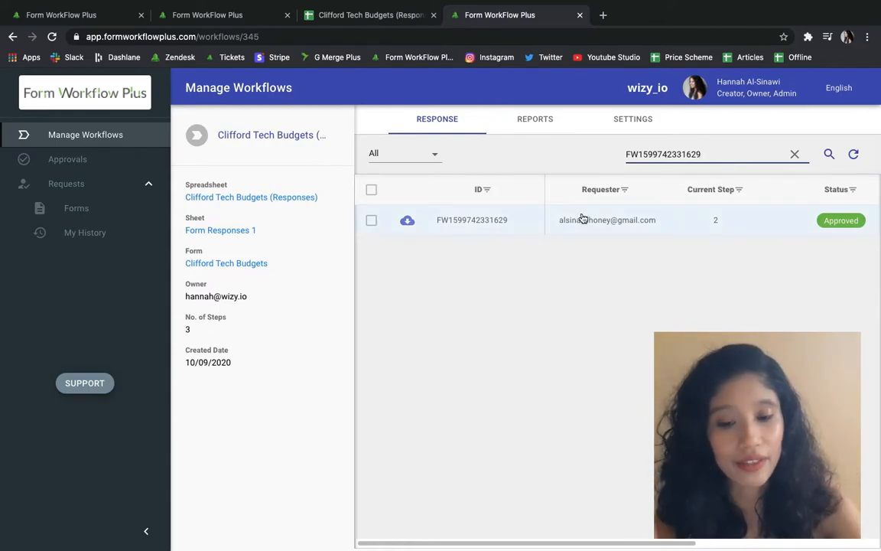
pyautogui.click(370, 220)
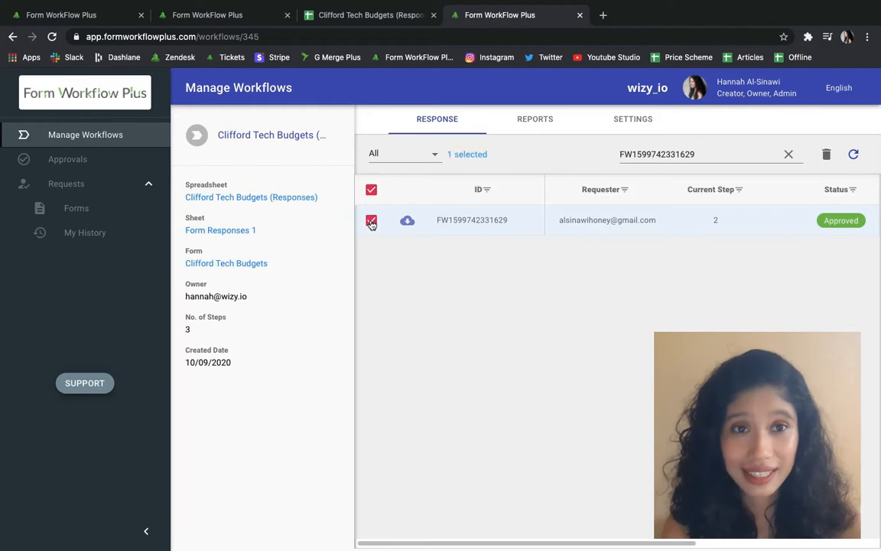
pyautogui.click(826, 155)
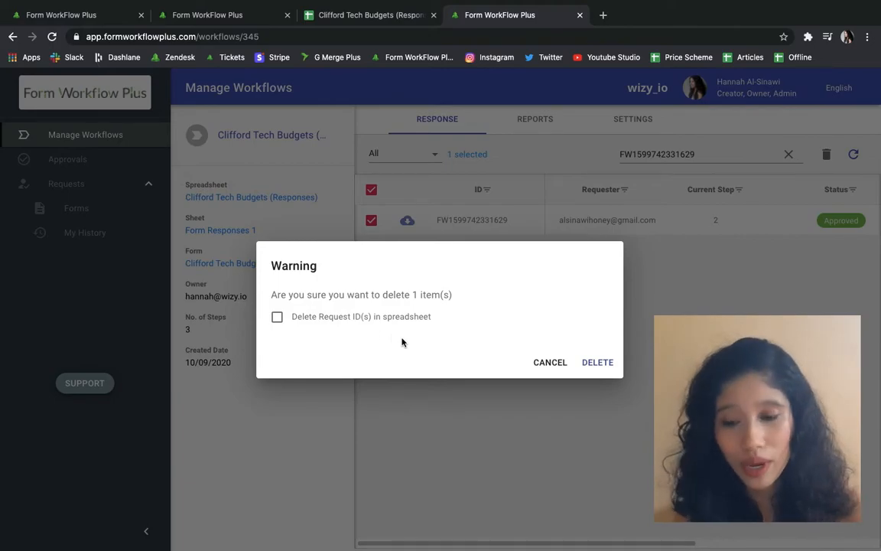
pyautogui.click(277, 316)
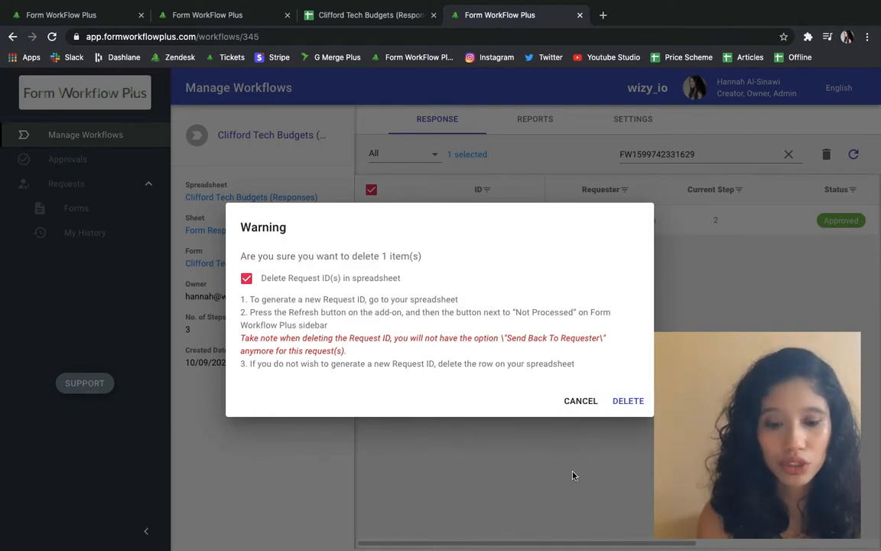
pyautogui.click(634, 406)
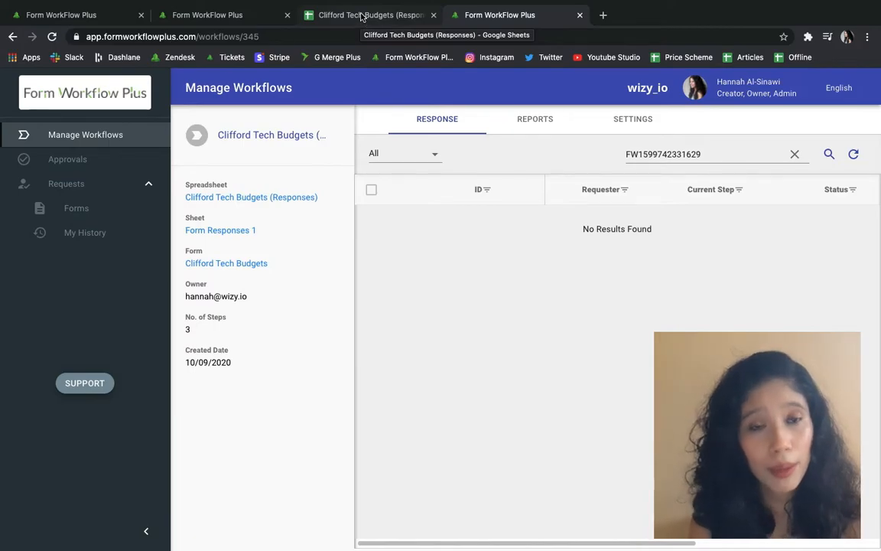
# Step: Back on the Clifford Tech Budgets sheet, check that row 5's FW - ID cell K5 is empty
pyautogui.click(363, 15)
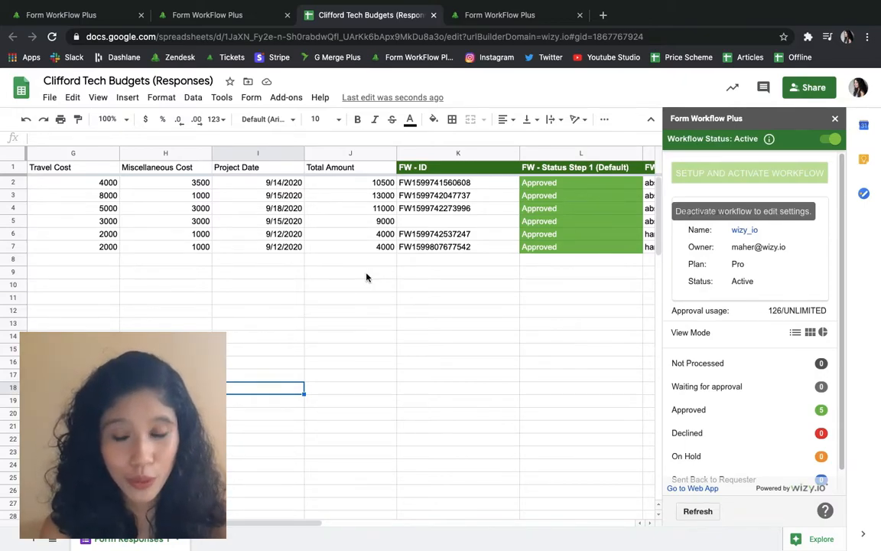
pyautogui.click(12, 220)
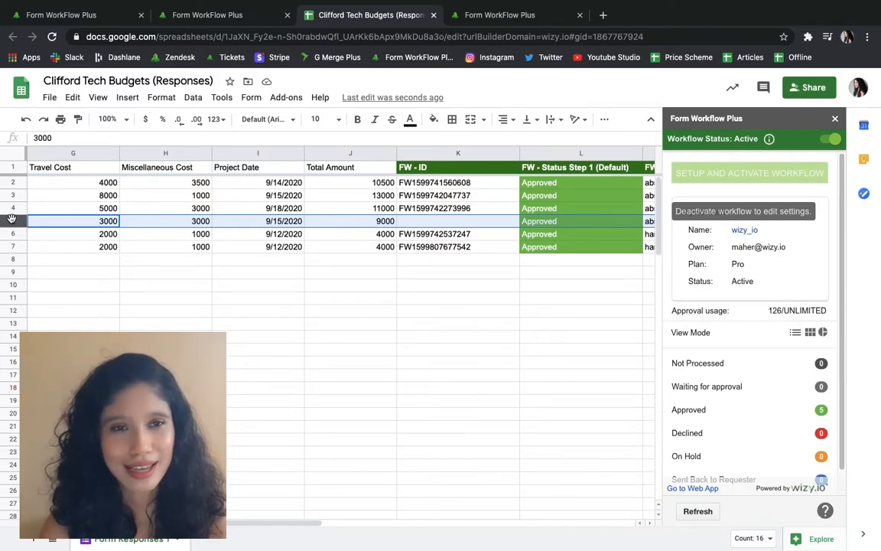
pyautogui.rightClick(13, 221)
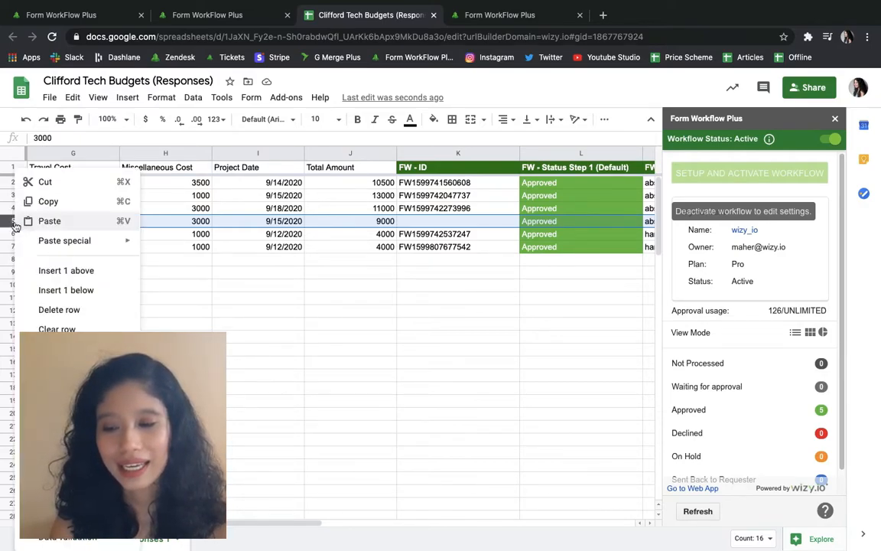
pyautogui.click(76, 312)
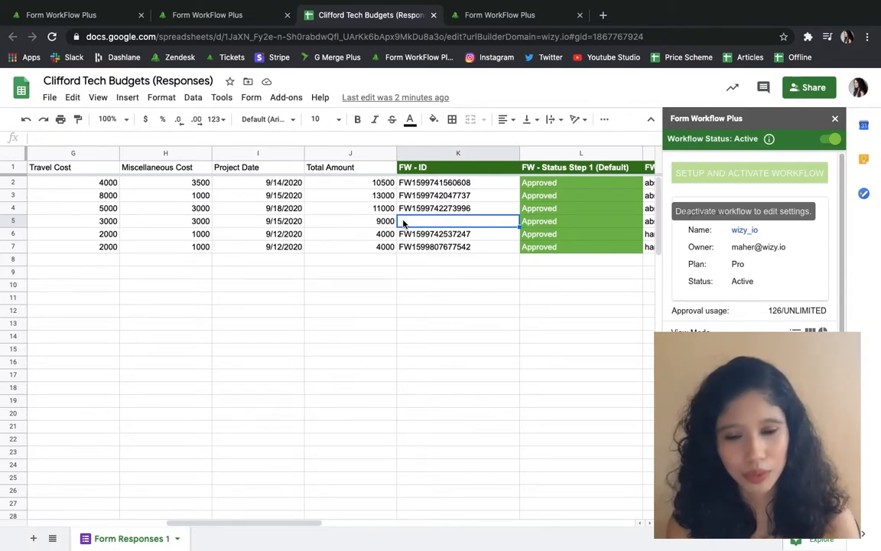
# Step: Turn off Workflow Status and open the Step 1 (Default) approval conditions for editing
pyautogui.click(826, 141)
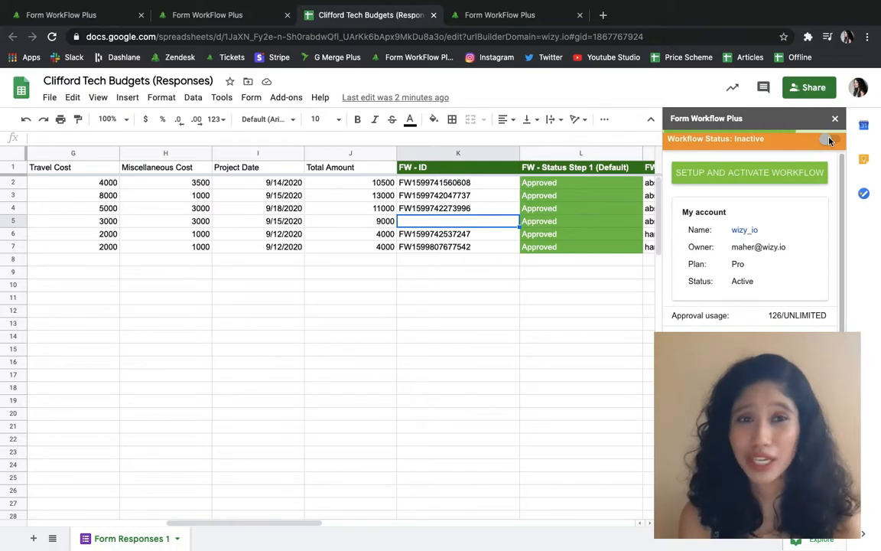
pyautogui.click(753, 174)
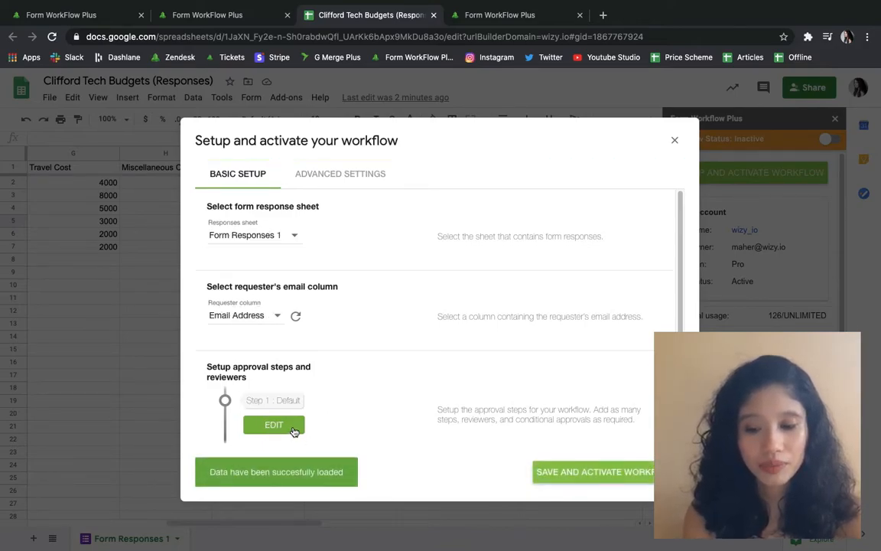
pyautogui.click(295, 430)
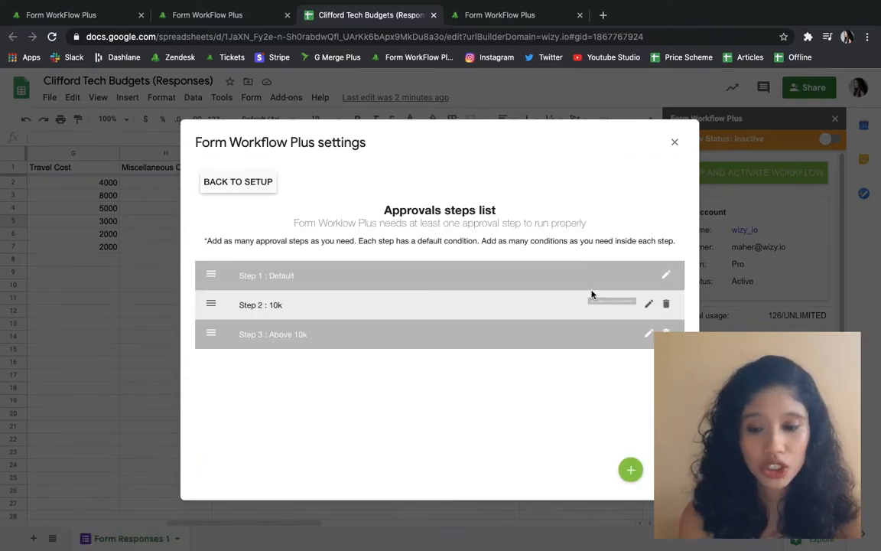
pyautogui.click(666, 275)
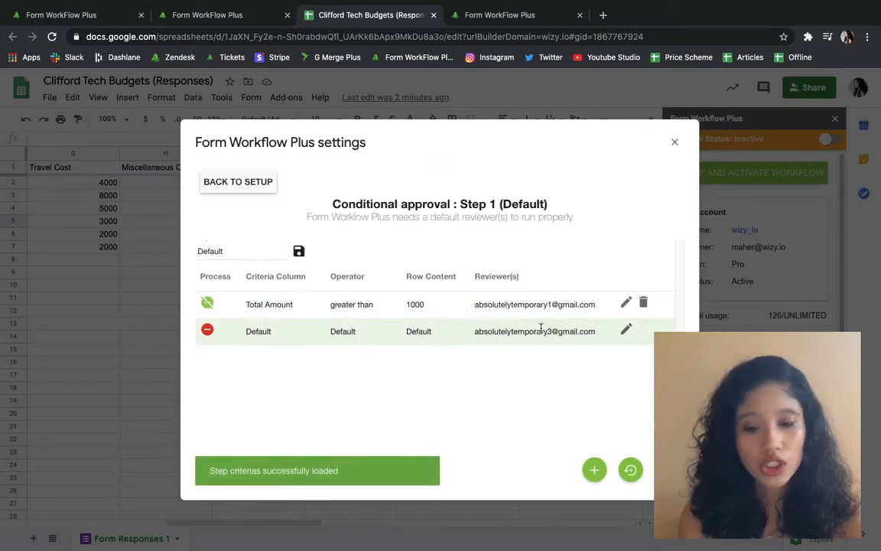
# Step: Replace the Total Amount > 1000 condition's reviewer with the new reviewer's e-mail, save, and return to setup
pyautogui.click(624, 305)
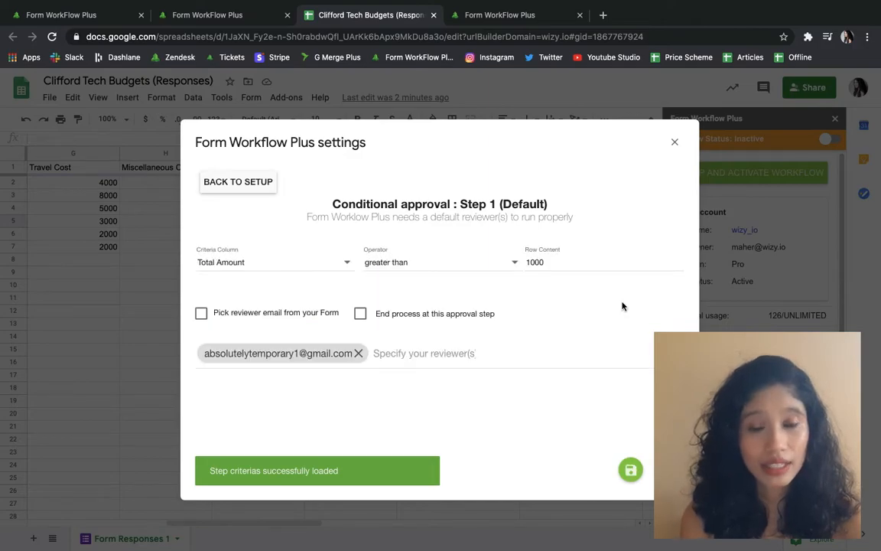
pyautogui.click(359, 354)
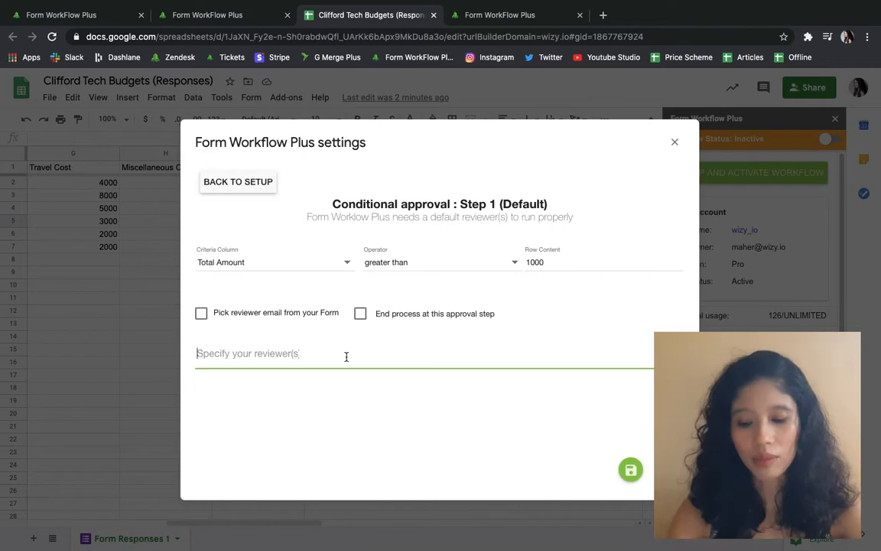
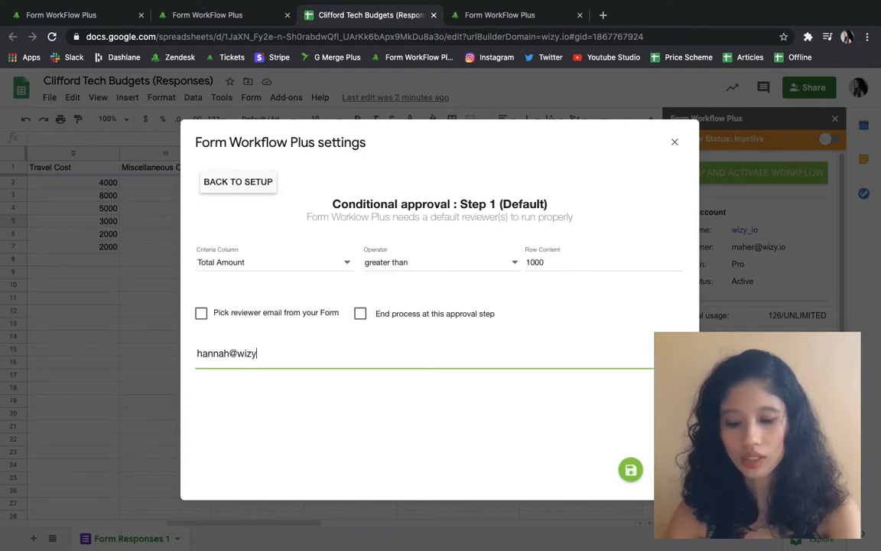
pyautogui.press('Return')
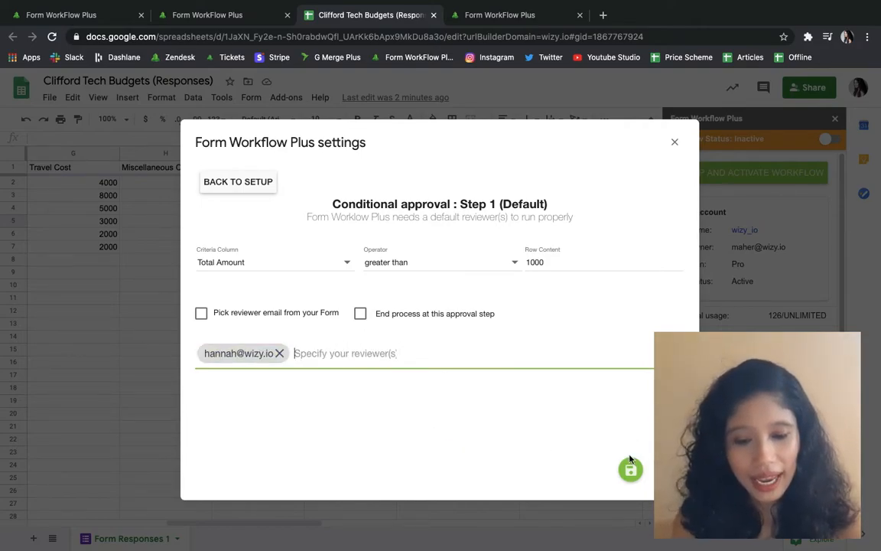
pyautogui.click(630, 469)
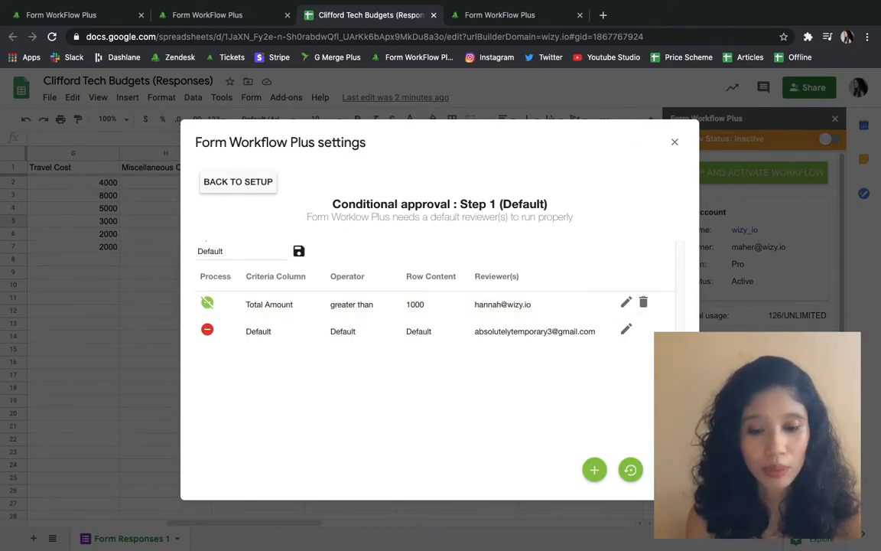
pyautogui.click(255, 185)
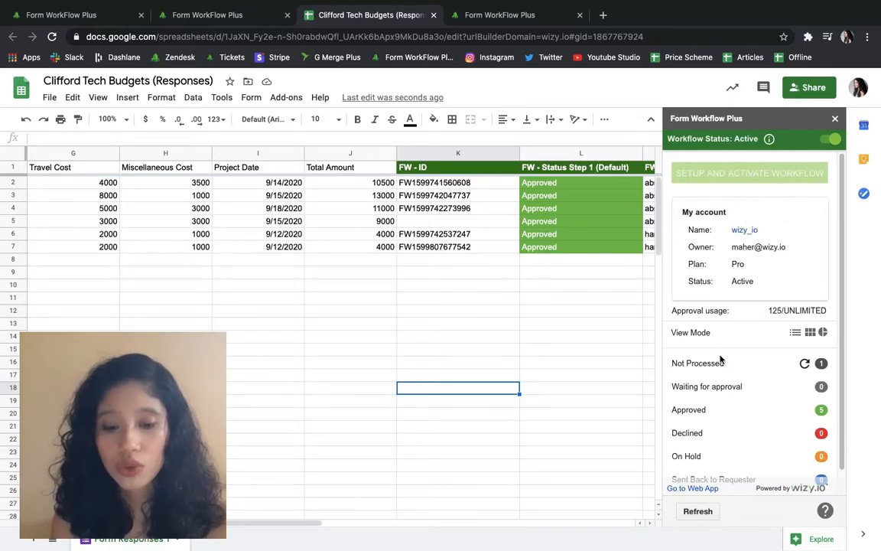
# Step: Launch approval for the not-processed request and inspect row 5's total amount in J5
pyautogui.click(804, 370)
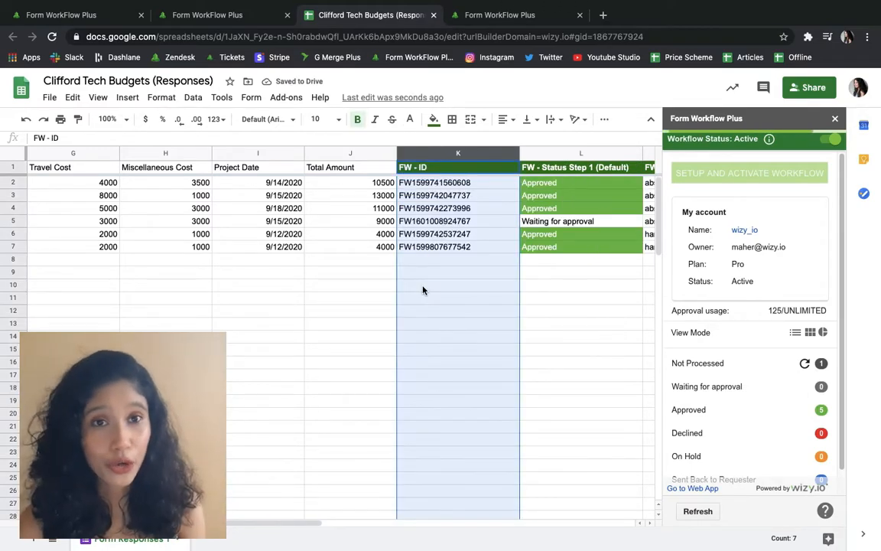
pyautogui.click(364, 222)
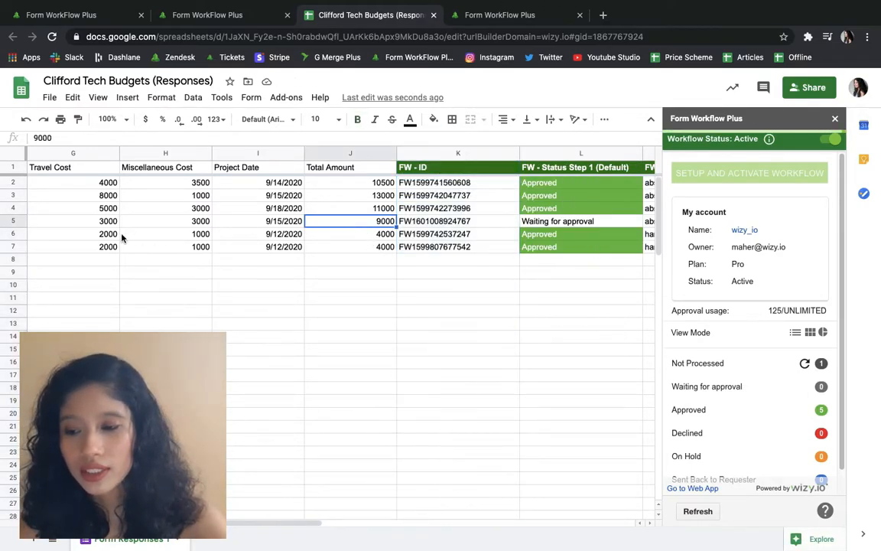
pyautogui.click(13, 221)
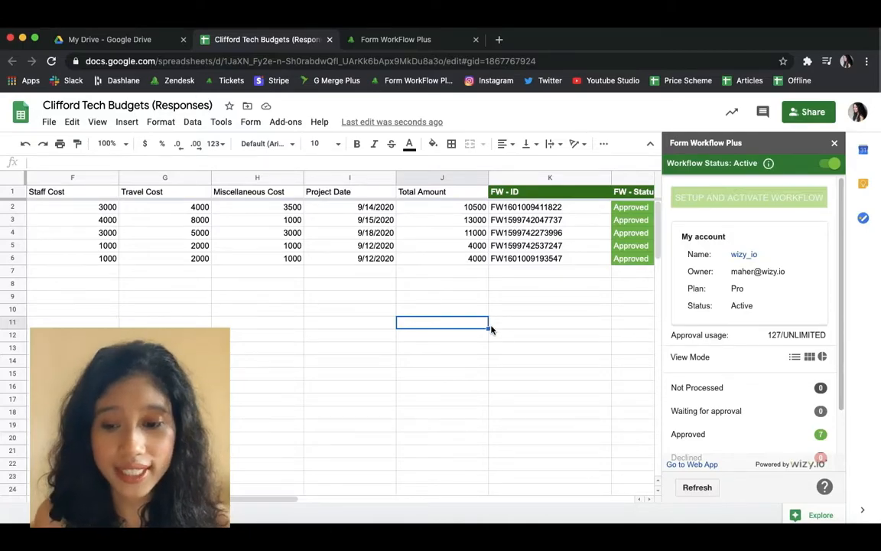
# Step: Clear row 6's request ID from K6, keeping a copy of it in a sticky note
pyautogui.click(515, 261)
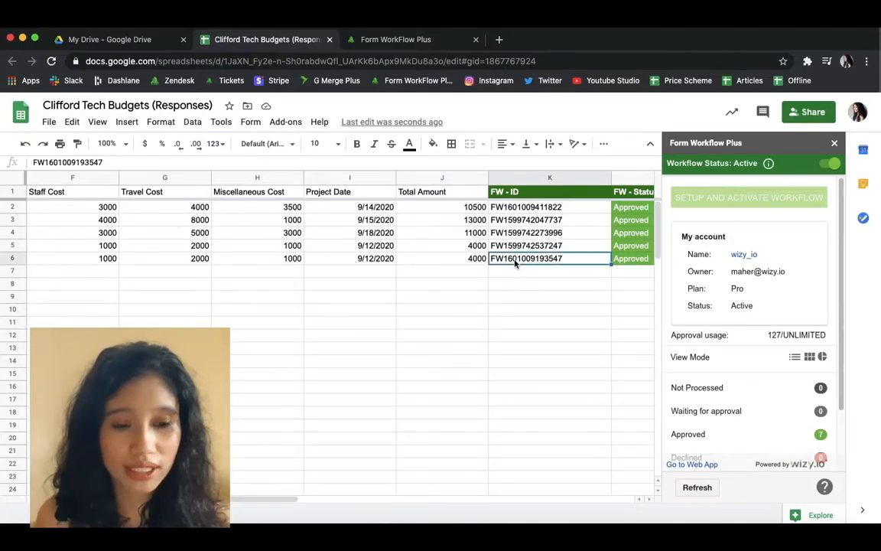
pyautogui.press('Delete')
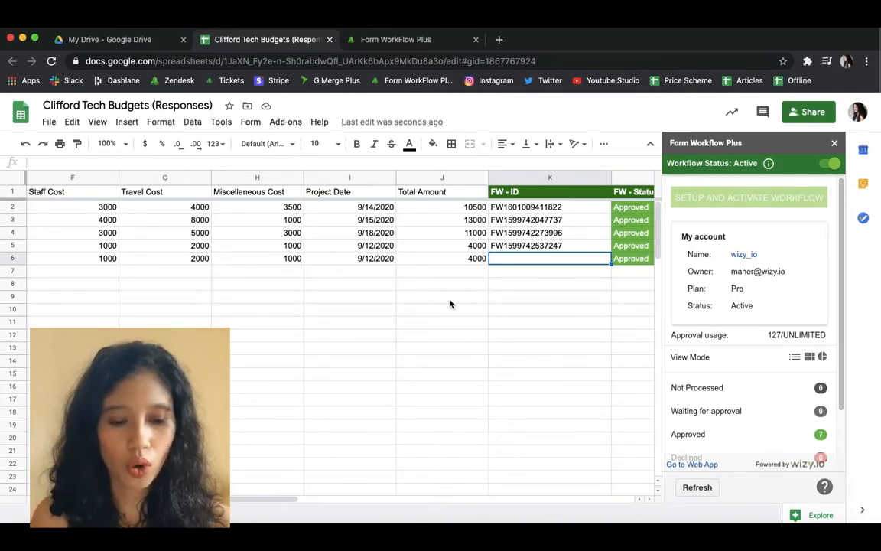
pyautogui.click(679, 539)
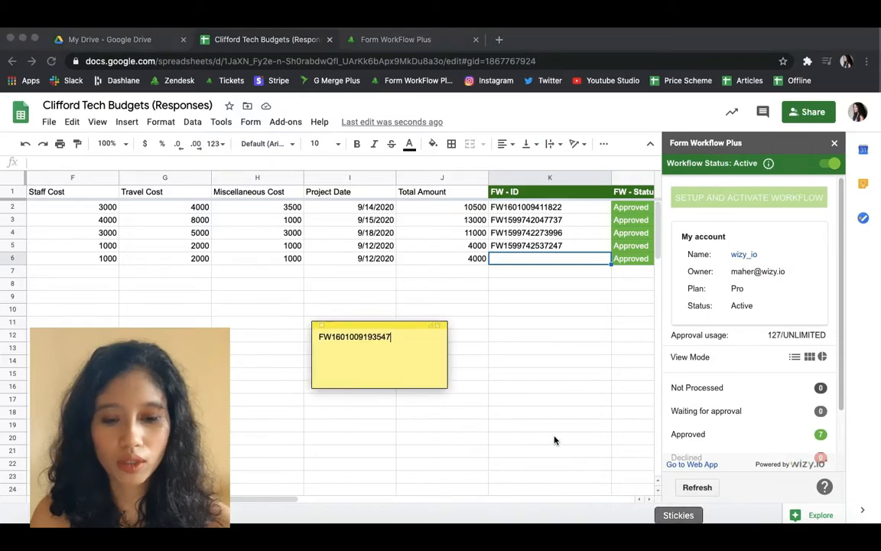
pyautogui.moveTo(409, 325); pyautogui.dragTo(419, 241)
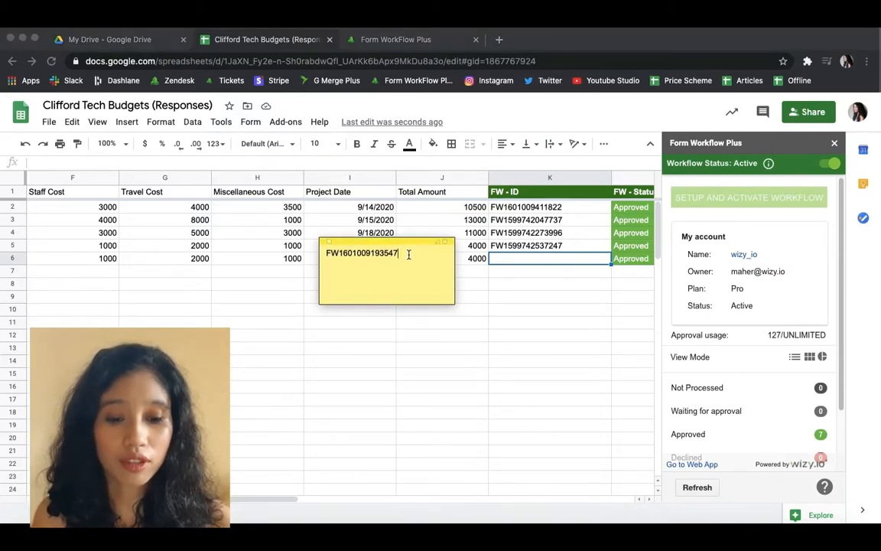
pyautogui.click(409, 254)
pyautogui.click(527, 306)
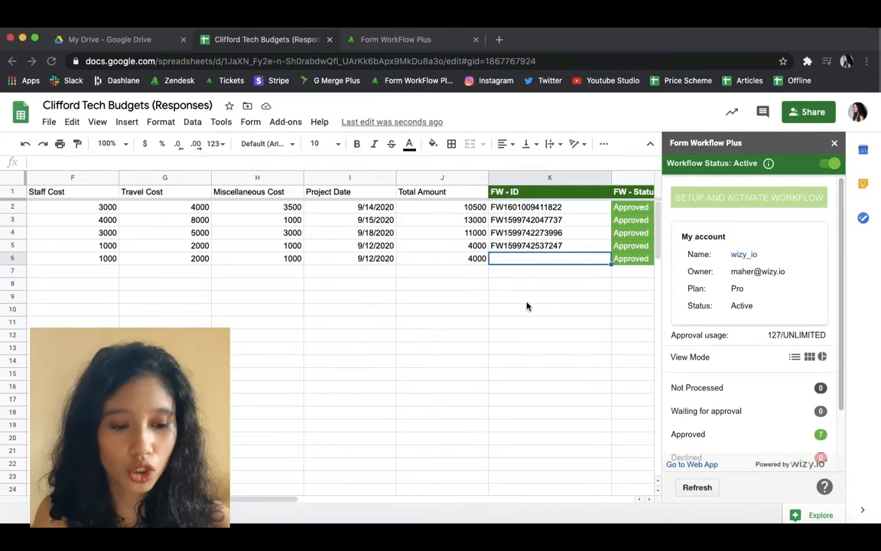
# Step: In the web app, filter workflows by 'clifford' and open Clifford Tech Budgets (Responses)
pyautogui.click(685, 466)
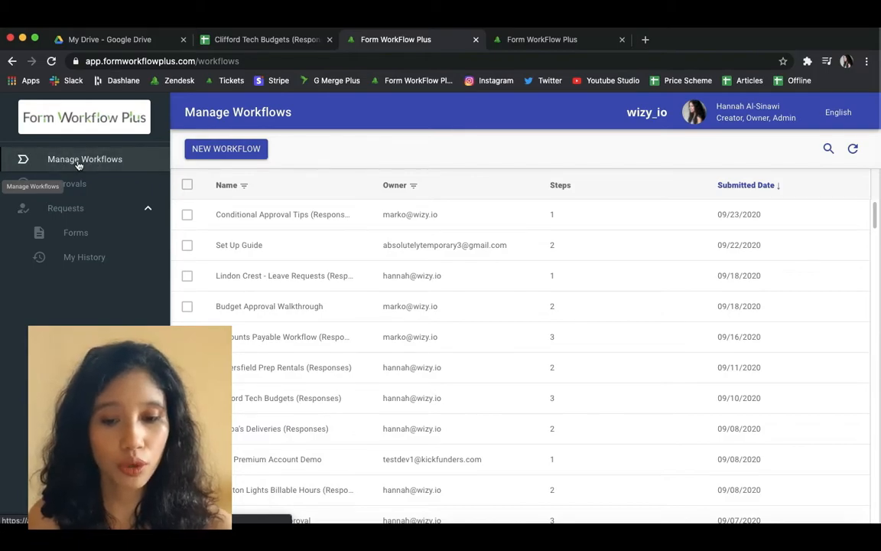
pyautogui.click(828, 150)
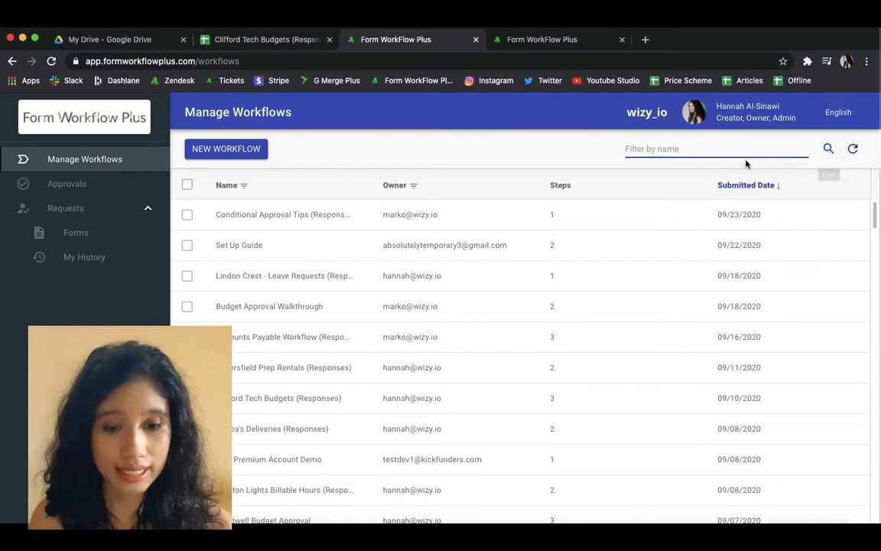
pyautogui.write('clifford')
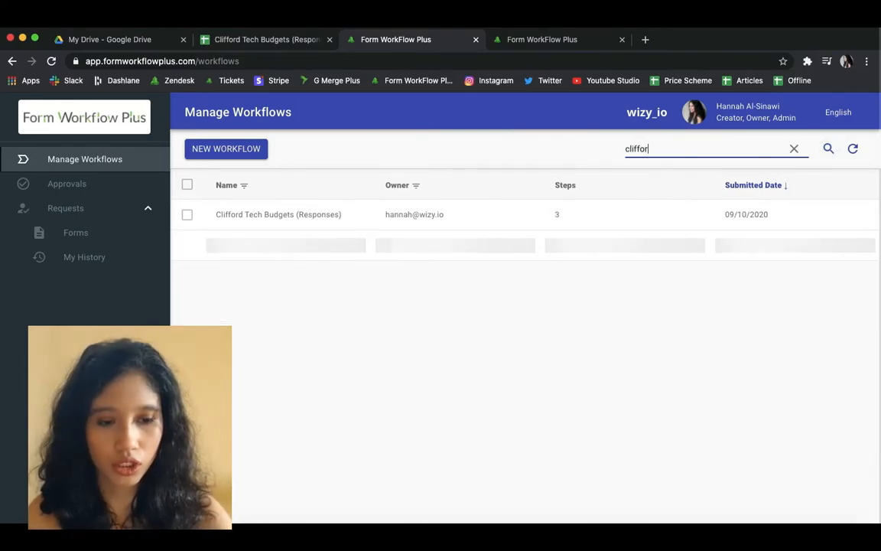
pyautogui.click(313, 227)
pyautogui.click(828, 178)
pyautogui.press('super+v')
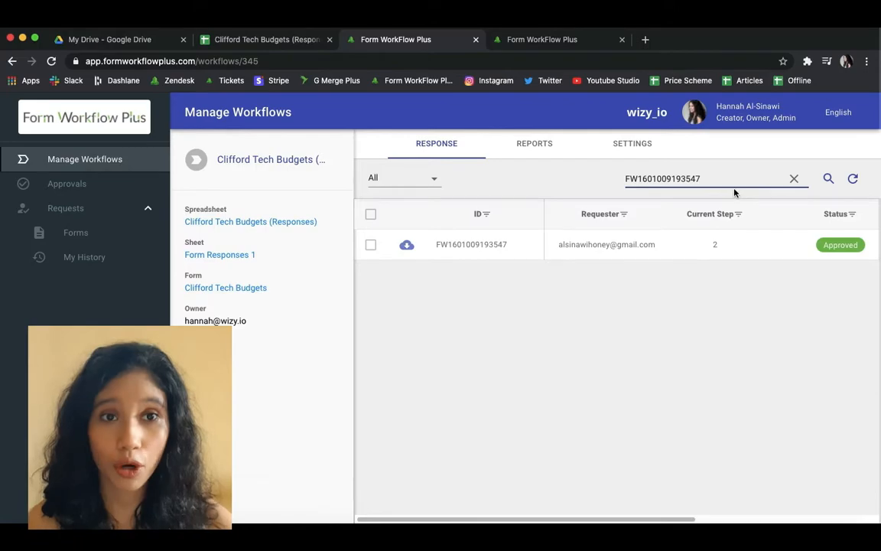
pyautogui.click(370, 245)
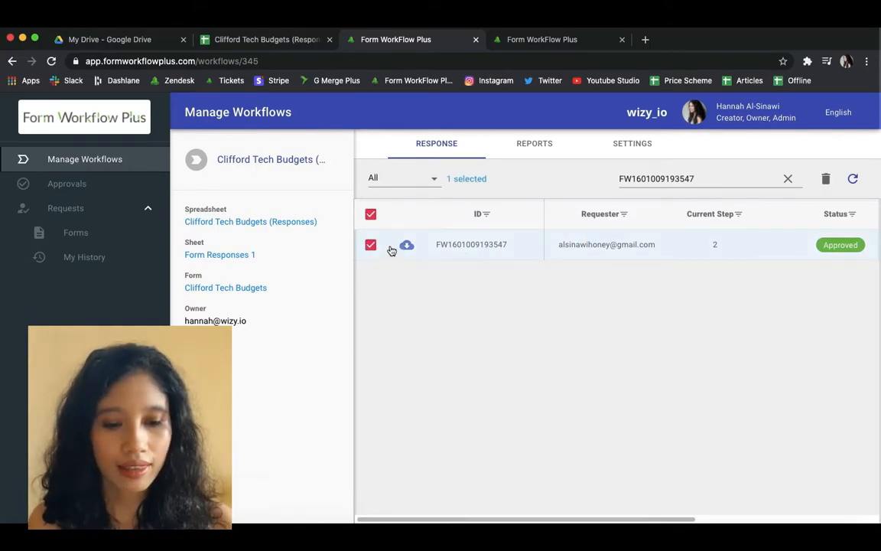
pyautogui.click(823, 181)
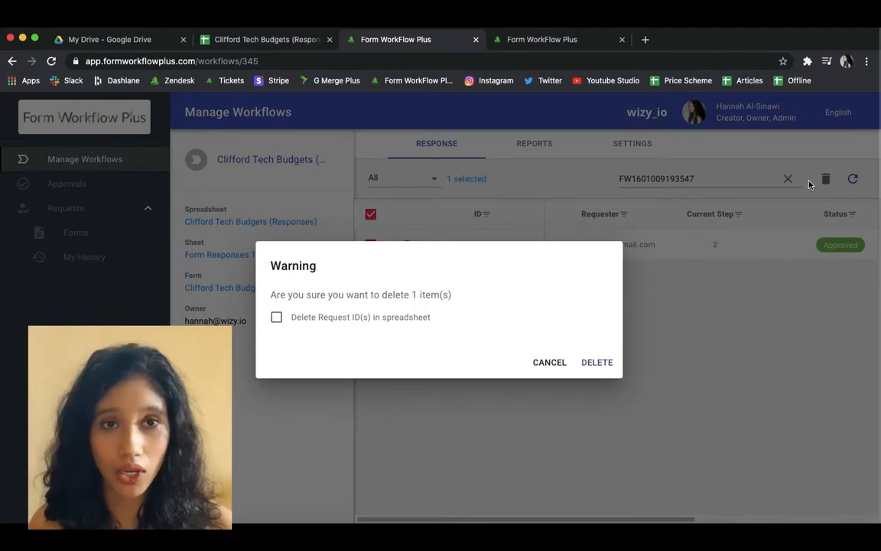
pyautogui.click(597, 364)
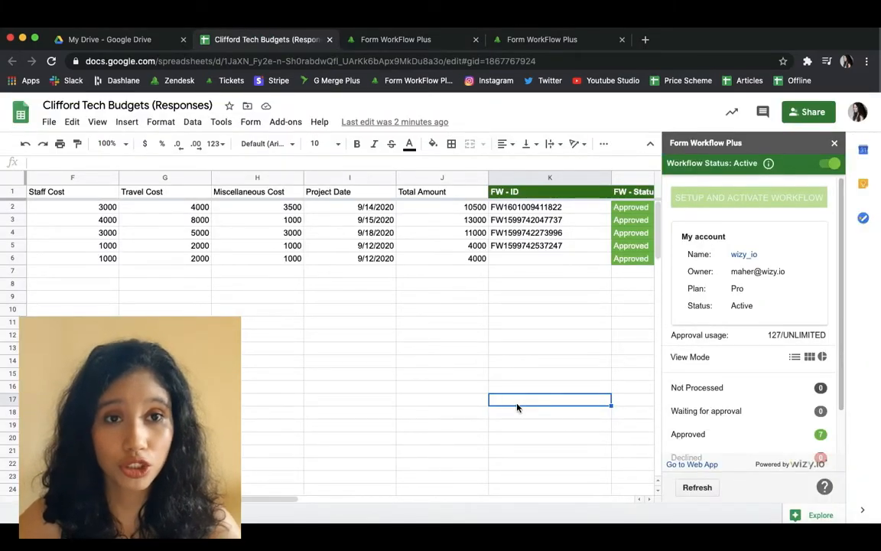
pyautogui.click(694, 487)
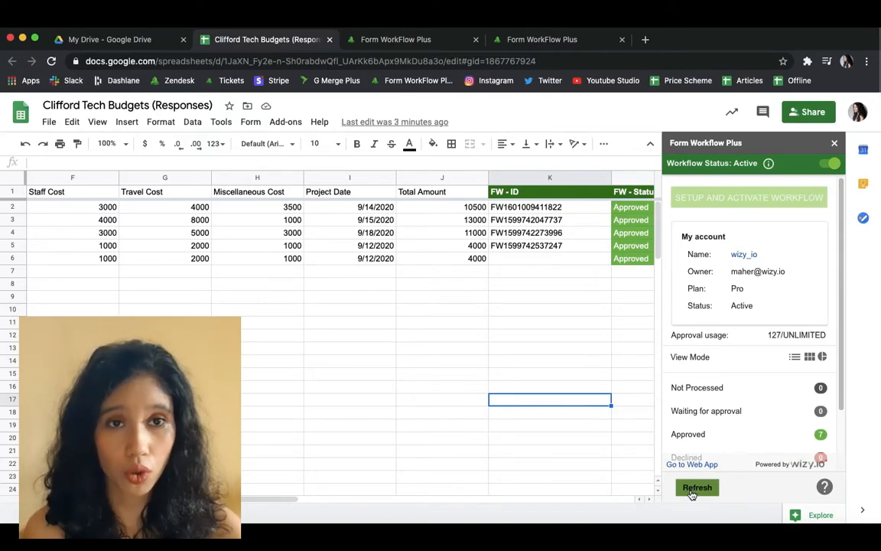
# Step: Refresh the sidebar counts and restart approval for the single not-processed row 6 request
pyautogui.click(692, 493)
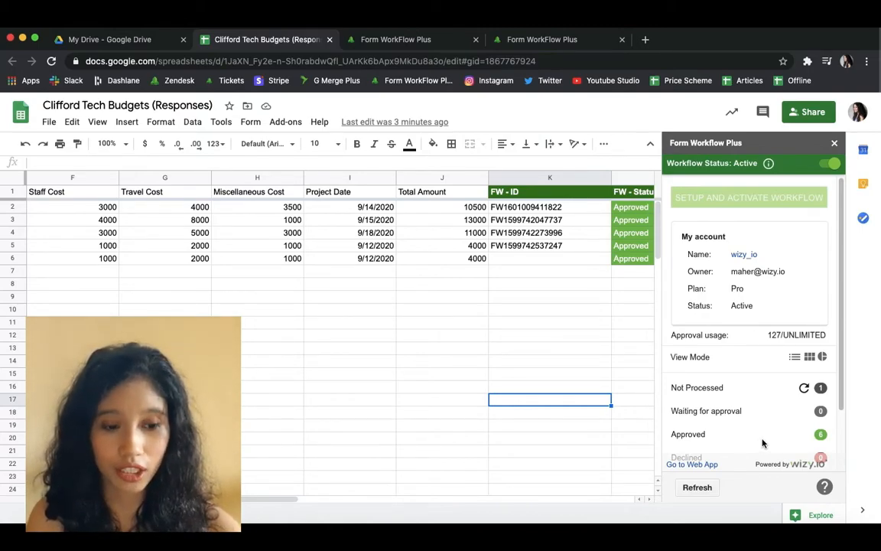
pyautogui.click(804, 391)
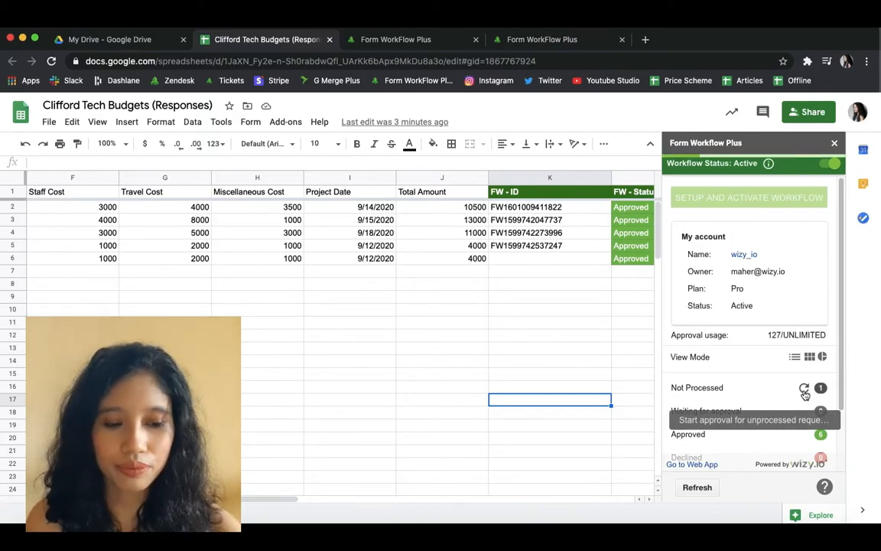